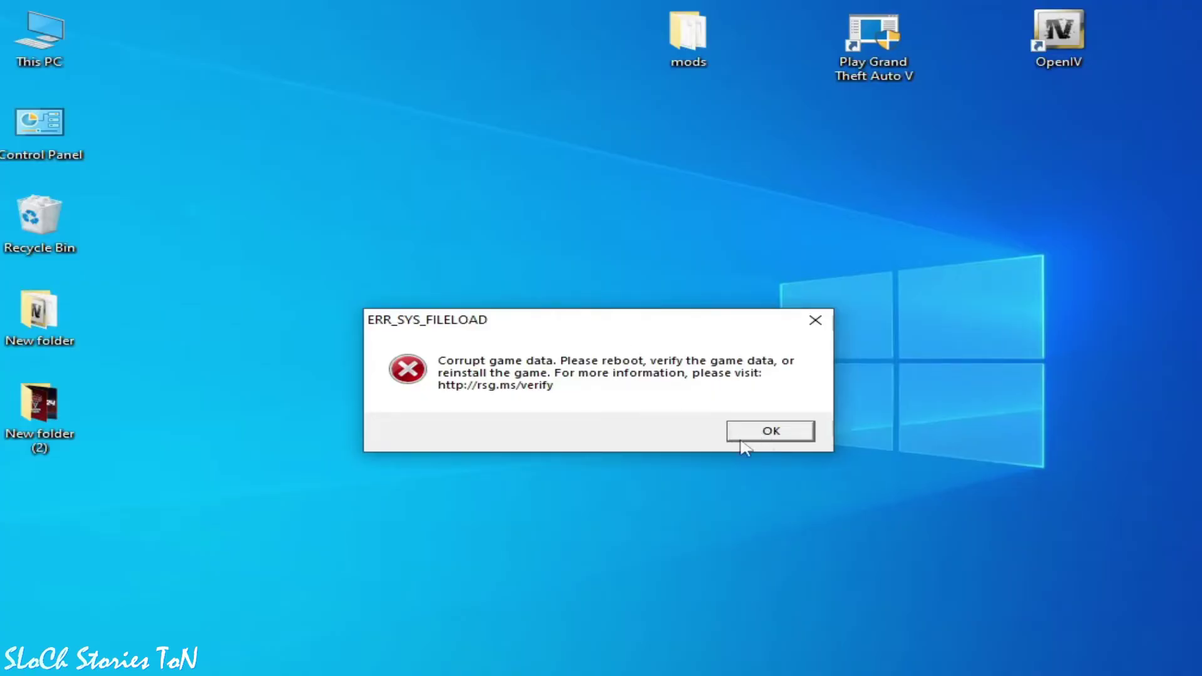
# Dismiss the ERR_SYS_FILELOAD corrupt game data error with OK.
pyautogui.click(769, 433)
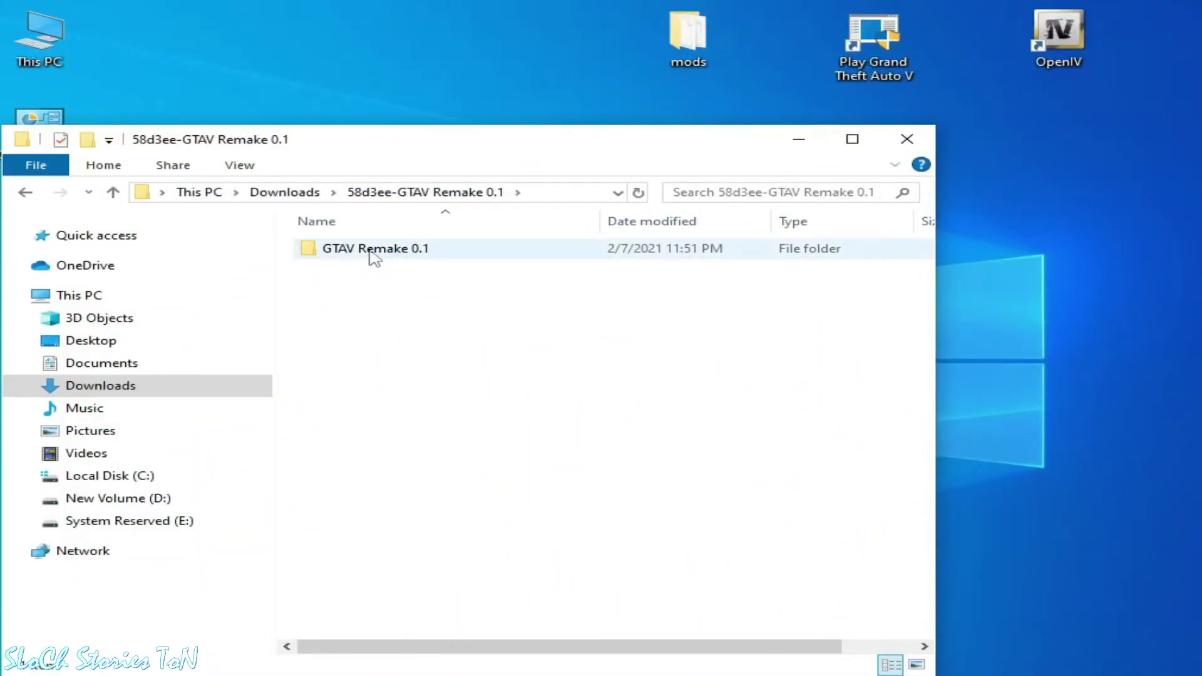
# Open the GTAV Remake 0.1 folder in Downloads and move the Play Grand Theft Auto V shortcut to the desktop's top row.
pyautogui.click(410, 261)
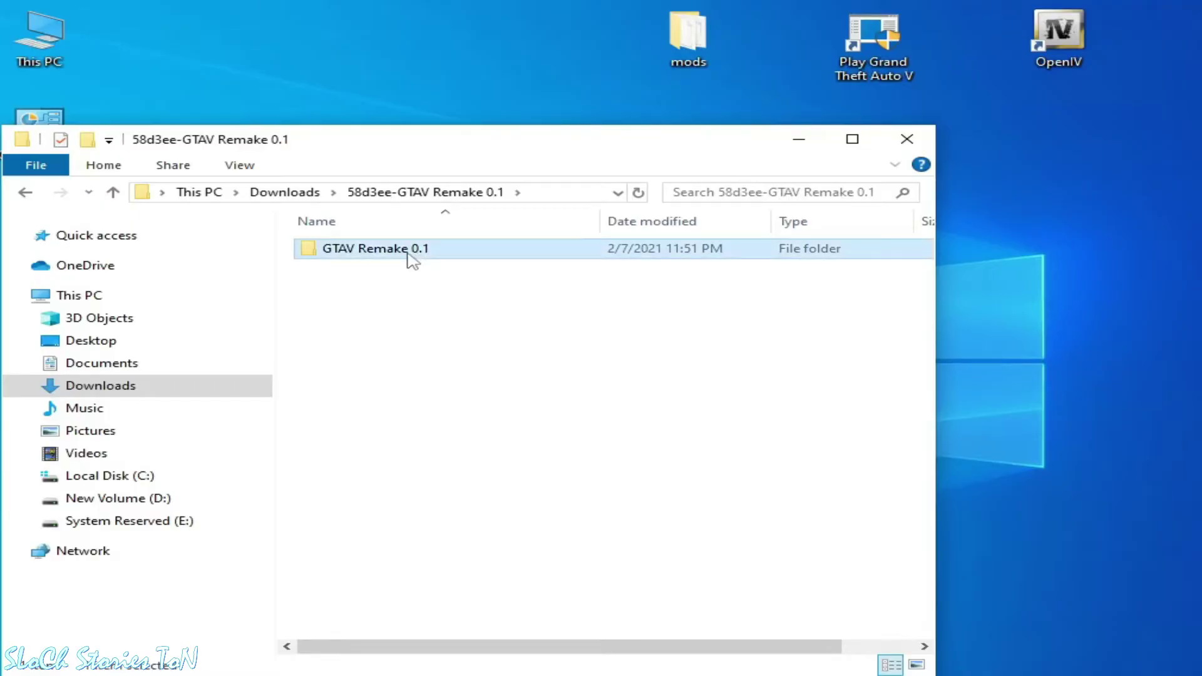
pyautogui.doubleClick(409, 259)
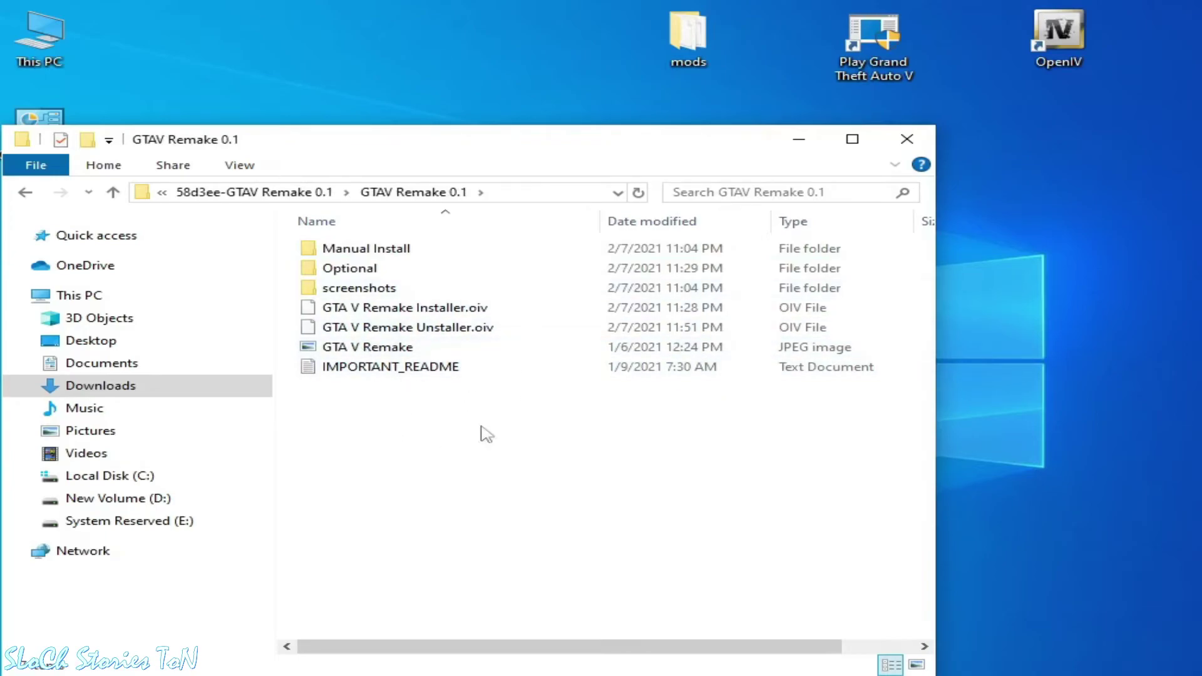
pyautogui.moveTo(631, 147); pyautogui.dragTo(719, 208)
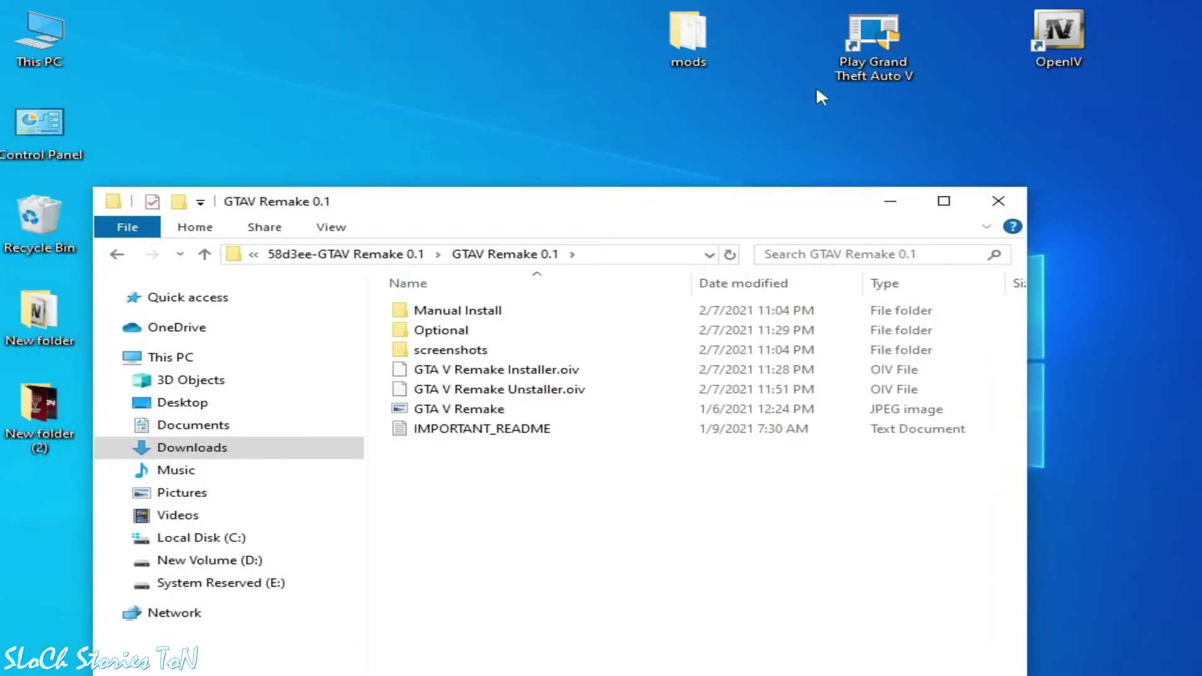
pyautogui.moveTo(875, 49); pyautogui.dragTo(879, 74)
pyautogui.moveTo(520, 79); pyautogui.dragTo(513, 93)
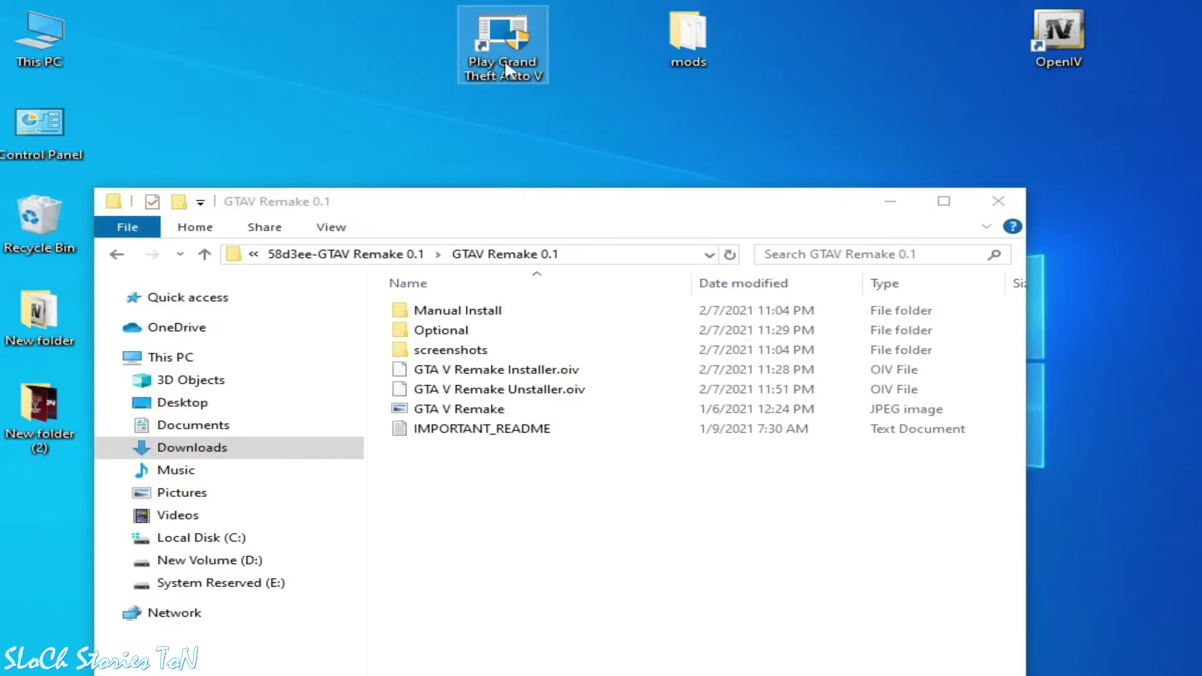
# Open the game's installation folder via the shortcut's Open file location.
pyautogui.rightClick(507, 67)
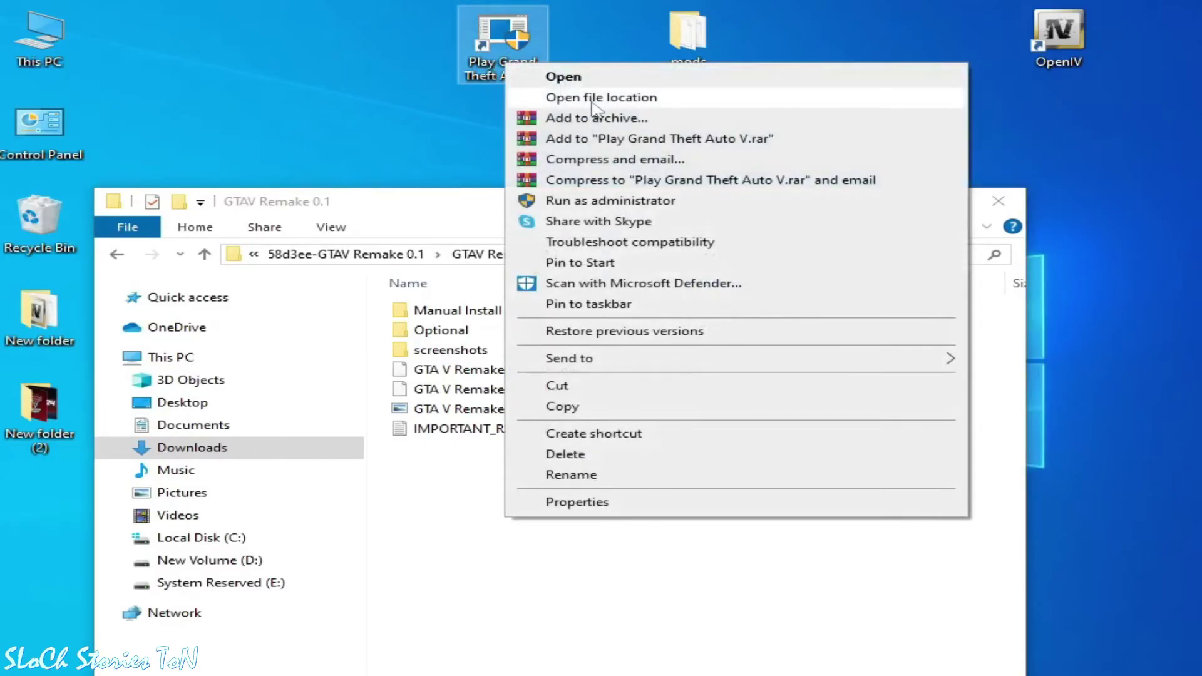
pyautogui.click(595, 98)
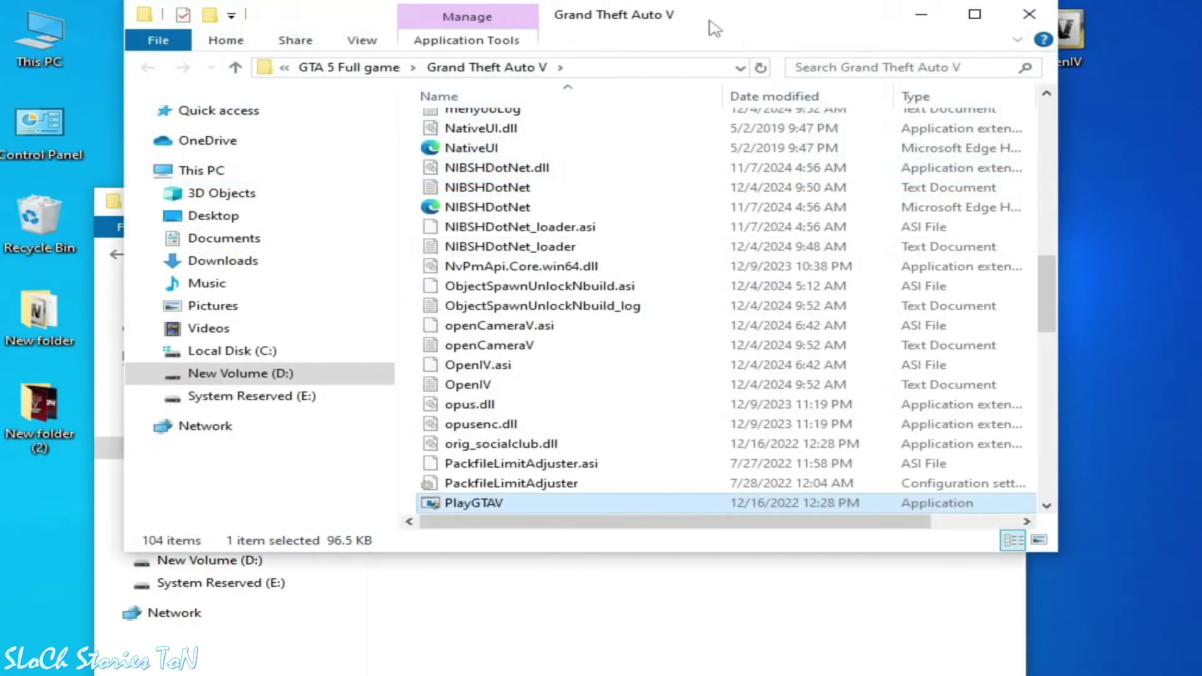
pyautogui.moveTo(711, 28); pyautogui.dragTo(722, 113)
pyautogui.moveTo(1050, 389); pyautogui.dragTo(1050, 233)
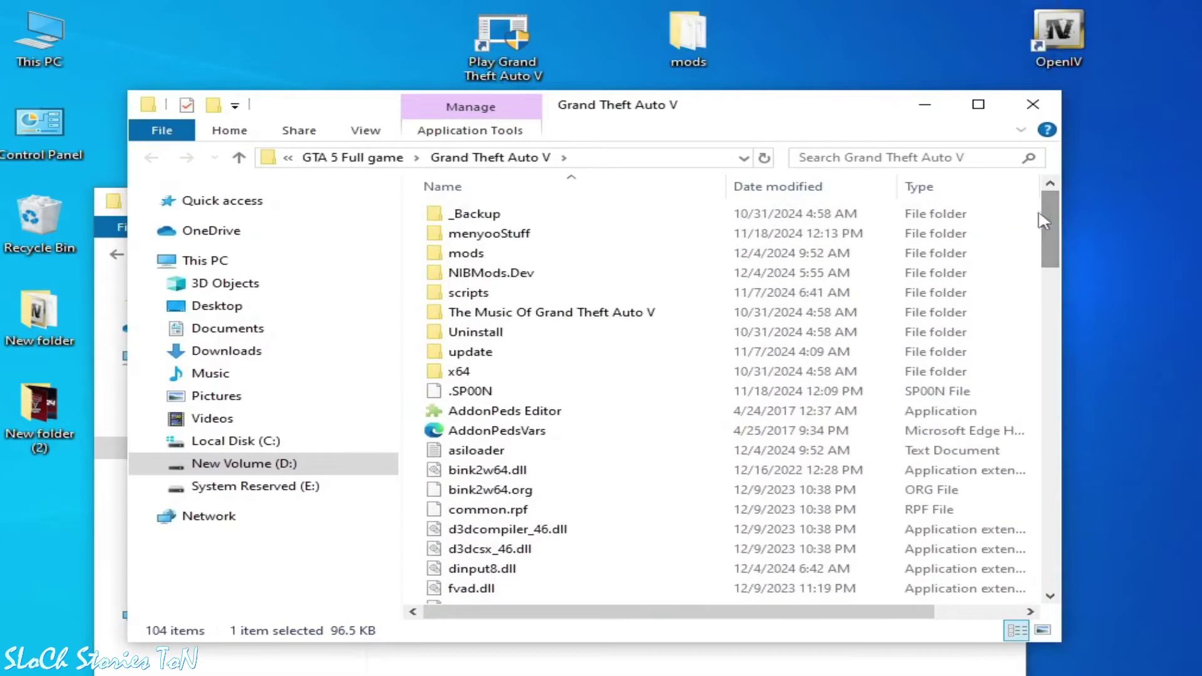
# Open the game's mods folder and arrange it beside the GTAV Remake 0.1 window.
pyautogui.click(480, 261)
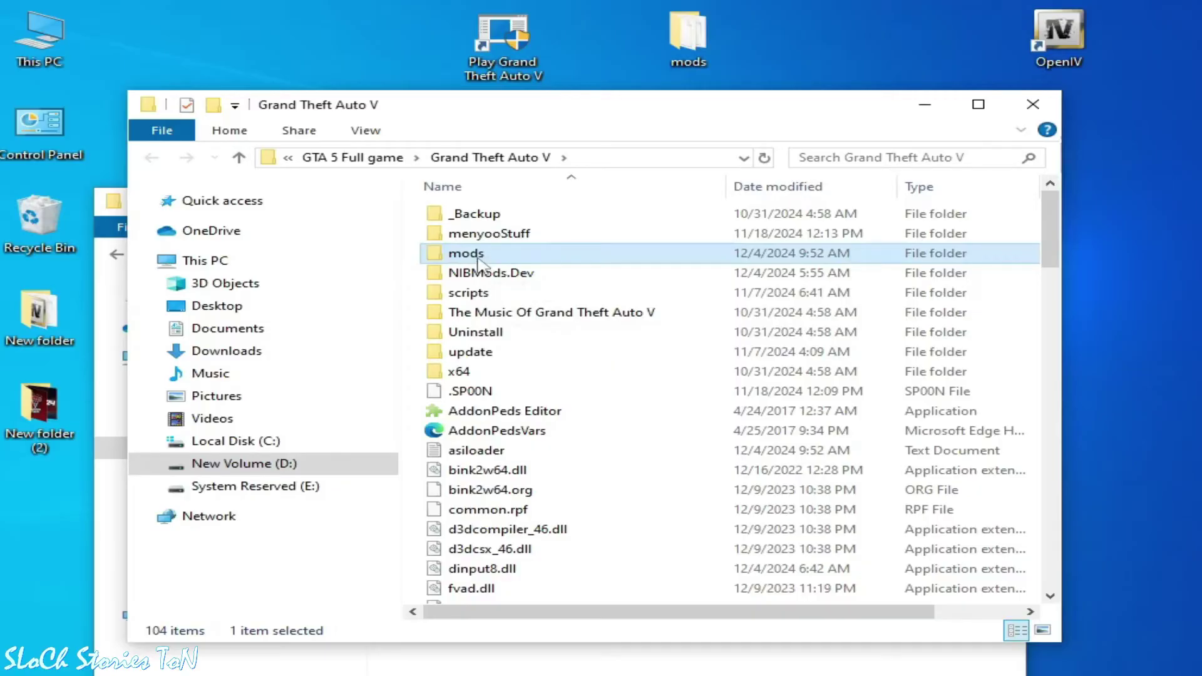
pyautogui.doubleClick(480, 263)
pyautogui.moveTo(601, 118)
pyautogui.mouseDown()
pyautogui.moveTo(899, 222)
pyautogui.moveTo(874, 216)
pyautogui.mouseUp()
pyautogui.moveTo(425, 209); pyautogui.dragTo(349, 161)
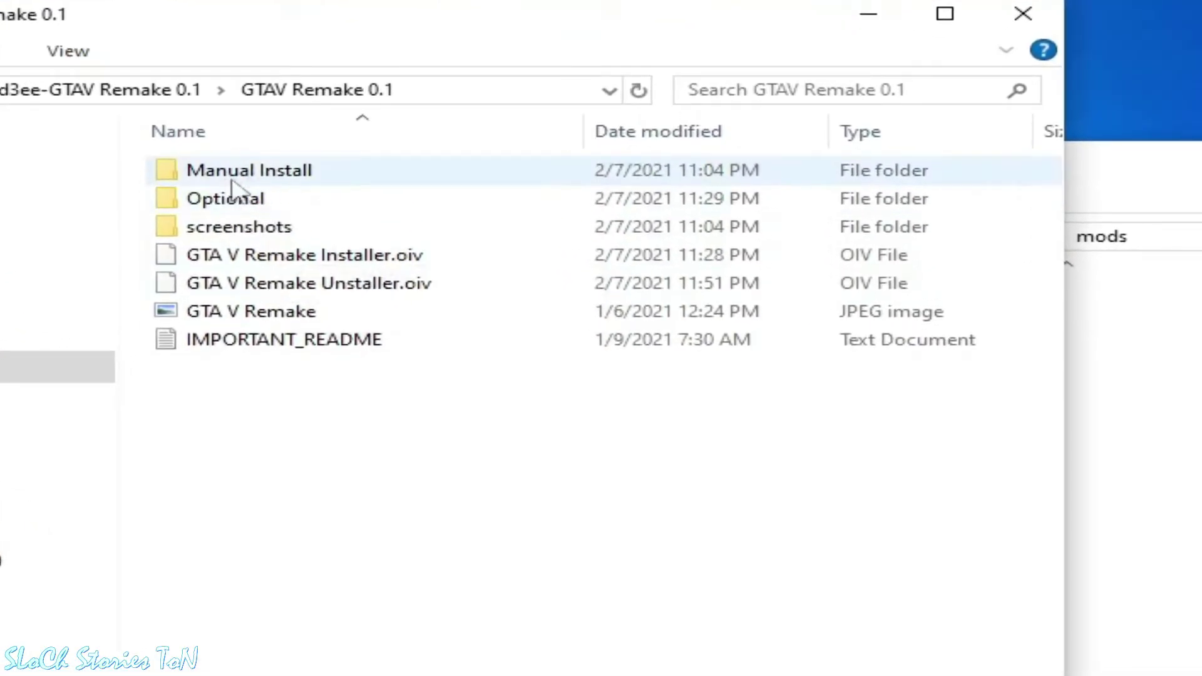
# Open the remake's Manual Install mods folder and bring the game's mods folder window forward.
pyautogui.doubleClick(270, 179)
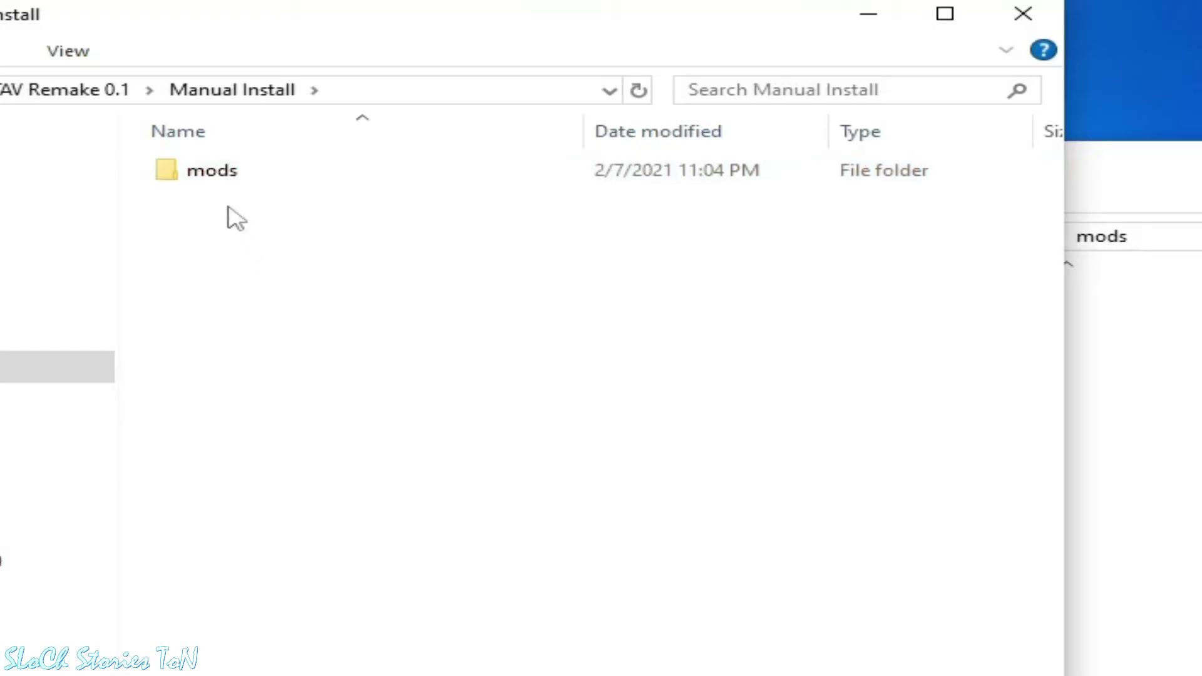
pyautogui.click(235, 187)
pyautogui.doubleClick(235, 186)
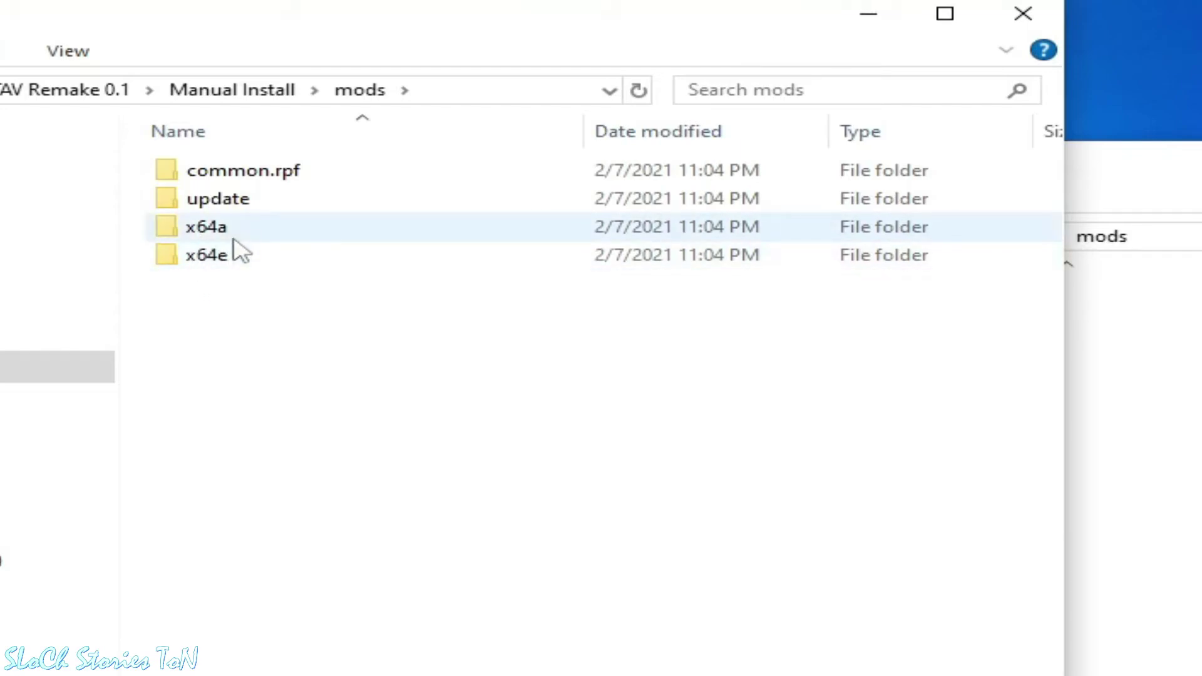
pyautogui.click(1191, 180)
pyautogui.moveTo(517, 389)
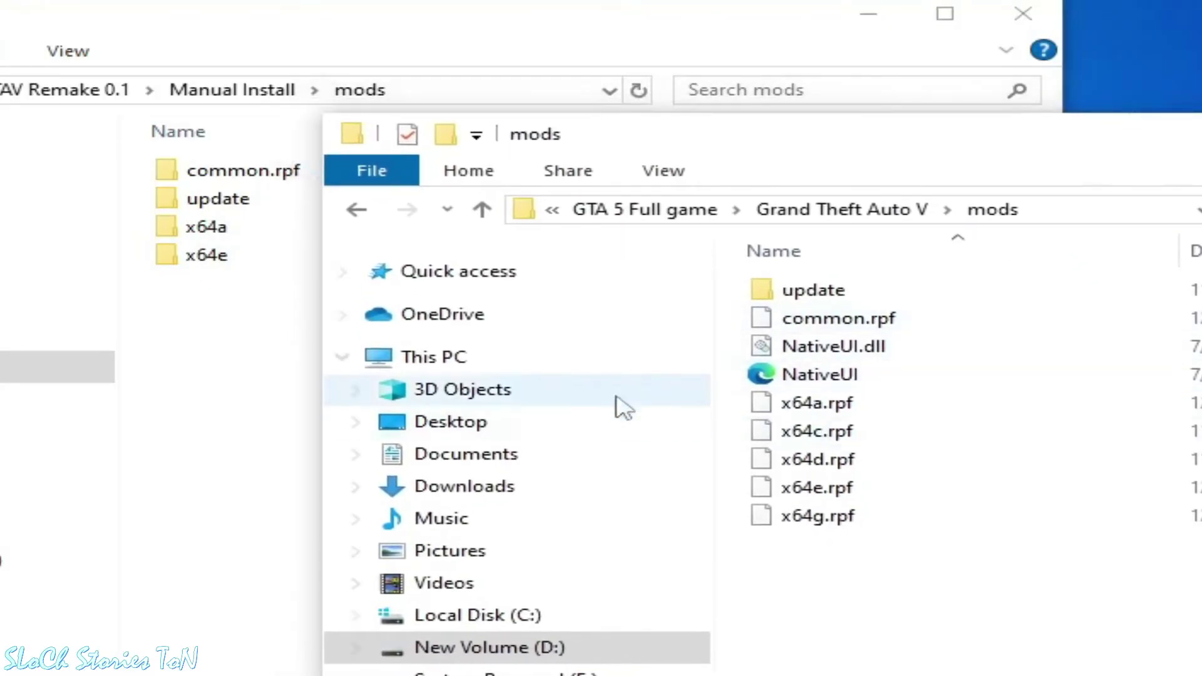
# Delete the conflicting x64a.rpf and x64e.rpf from the game's mods folder.
pyautogui.click(814, 414)
pyautogui.rightClick(810, 412)
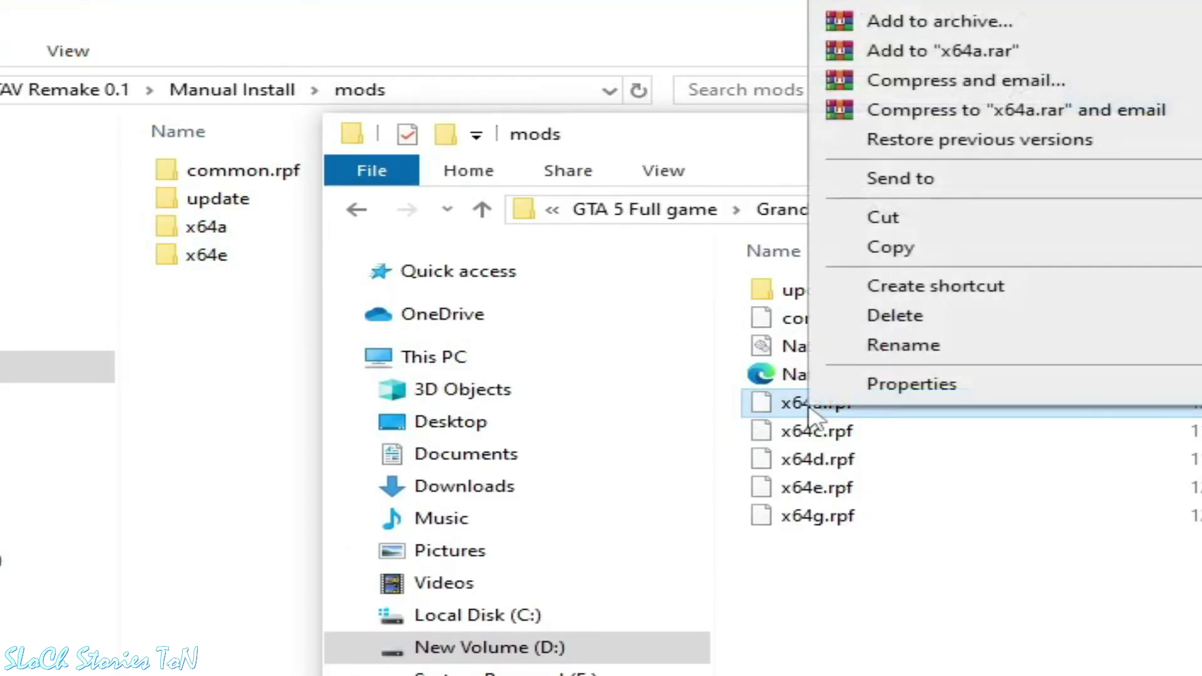
pyautogui.click(875, 324)
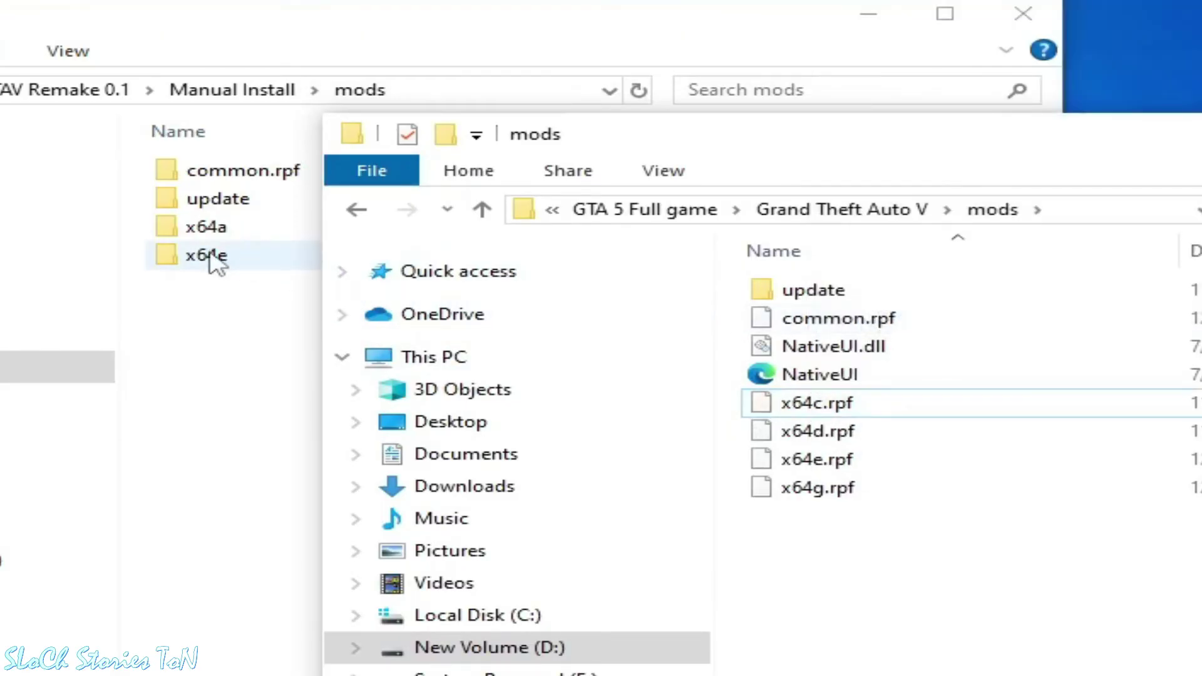
pyautogui.rightClick(814, 470)
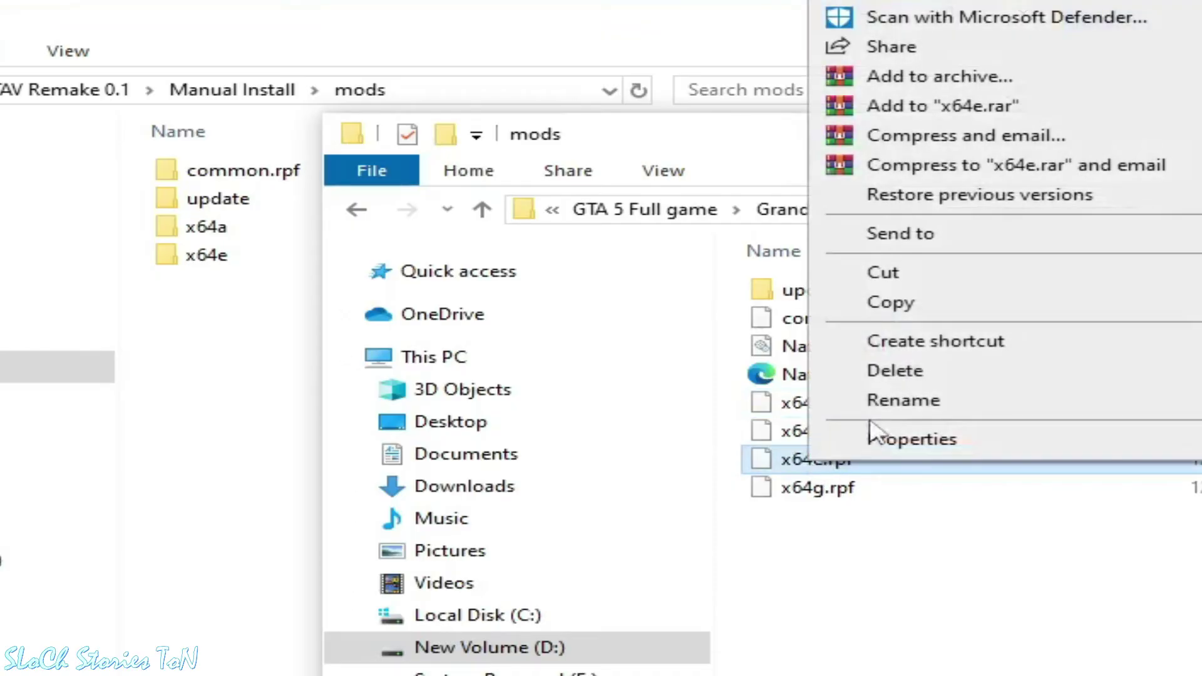
pyautogui.click(892, 374)
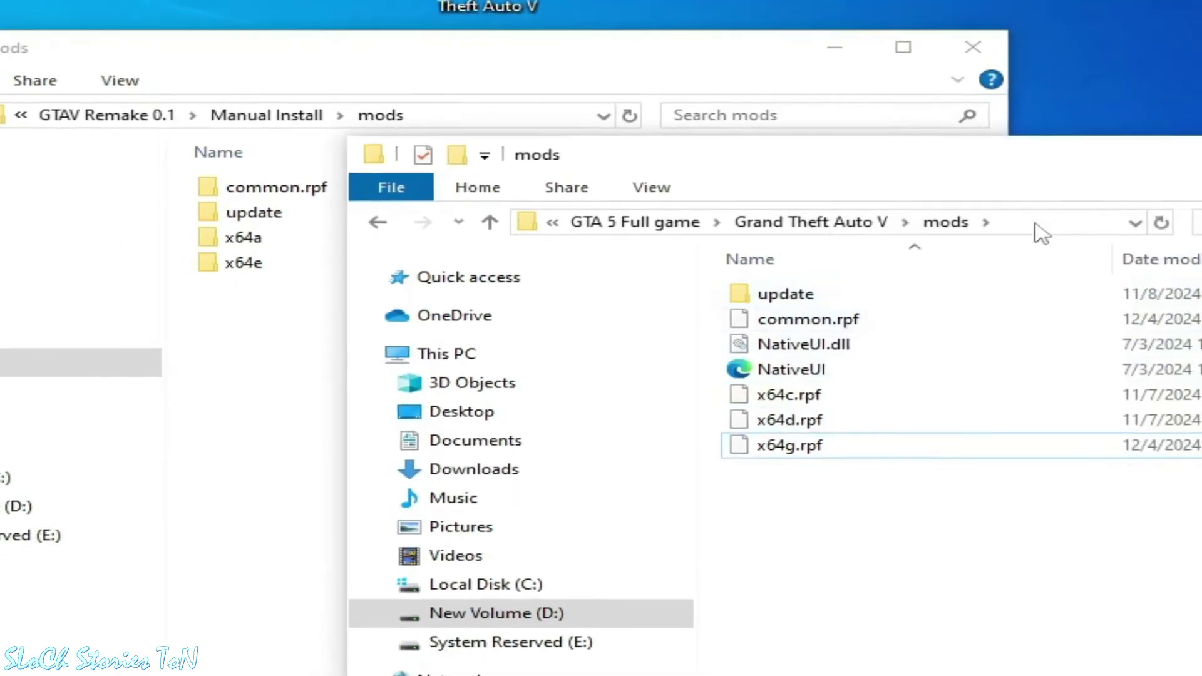
# Close both mods folder windows and bring up options for the Play Grand Theft Auto V shortcut.
pyautogui.click(983, 187)
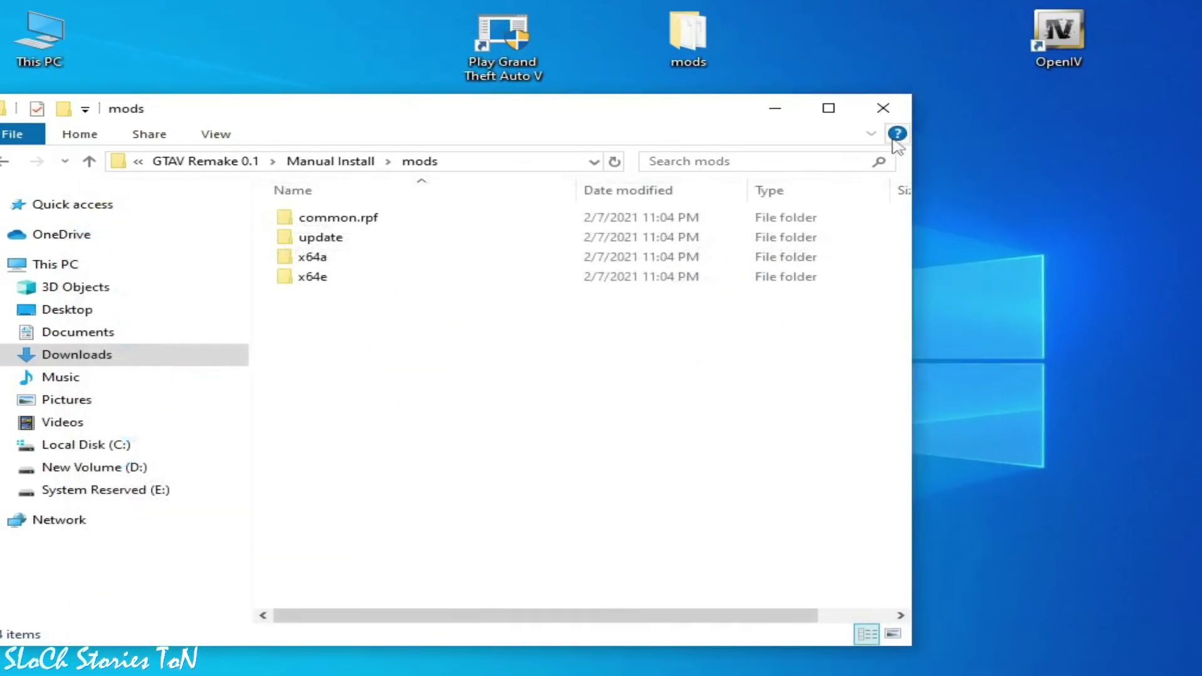
pyautogui.click(883, 108)
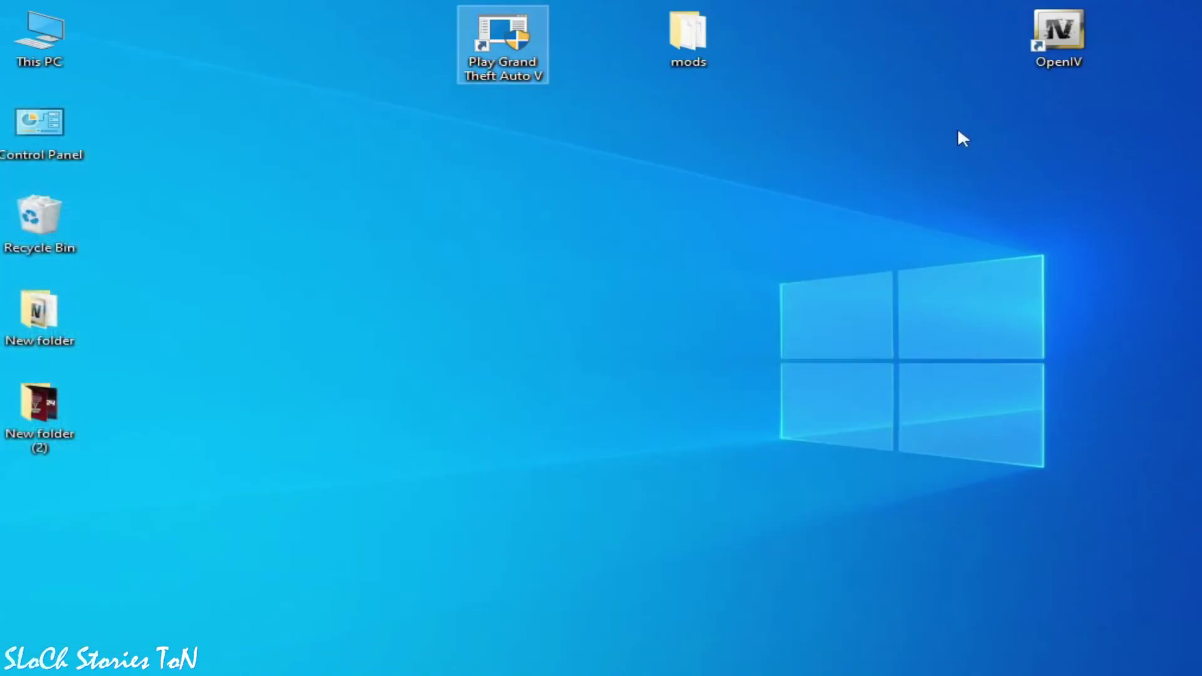
pyautogui.rightClick(522, 58)
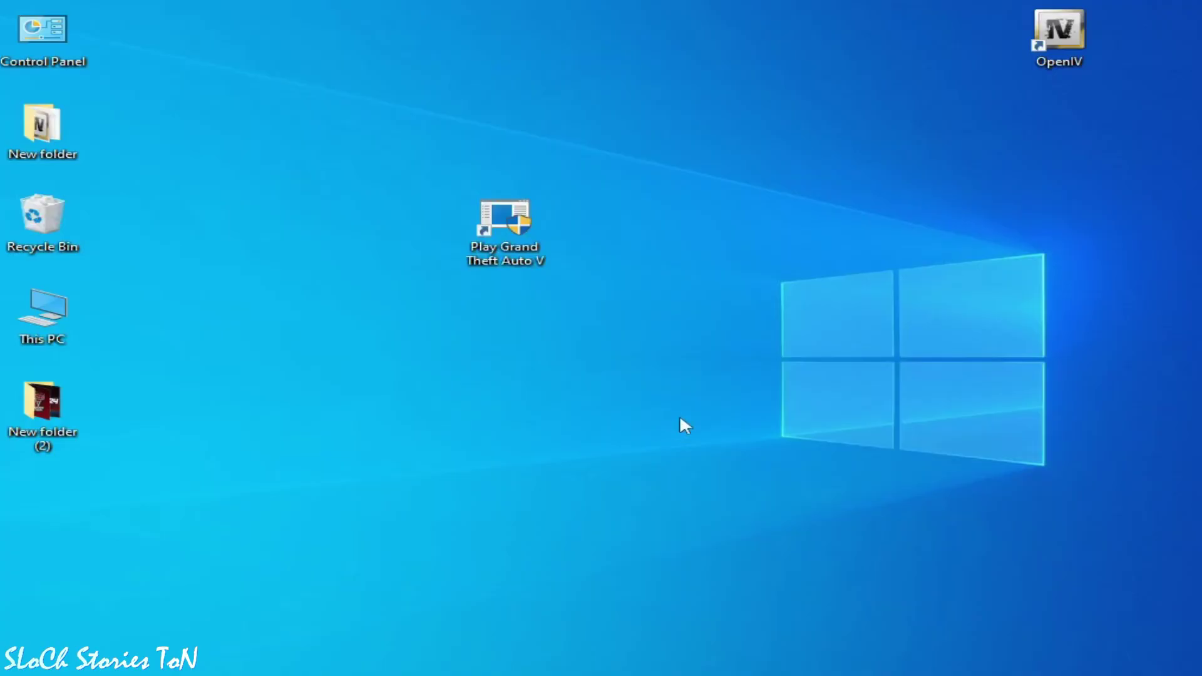
pyautogui.rightClick(508, 235)
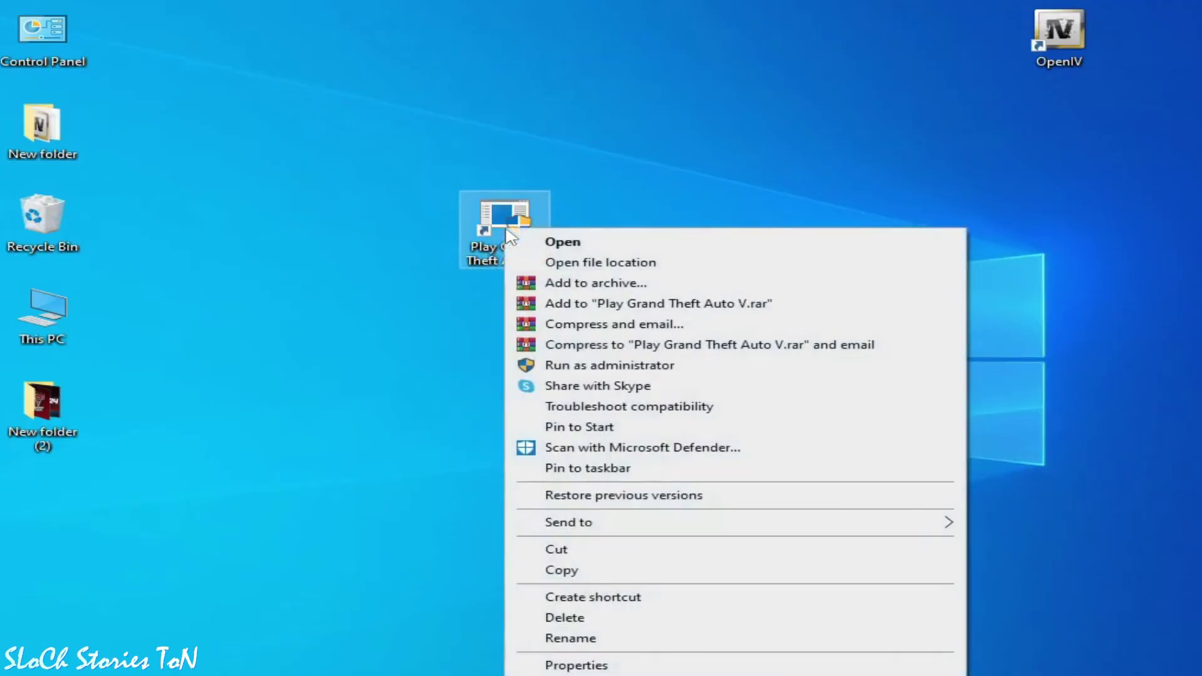
# Open the Grand Theft Auto V folder from the shortcut and bring up actions for its mods folder.
pyautogui.click(575, 264)
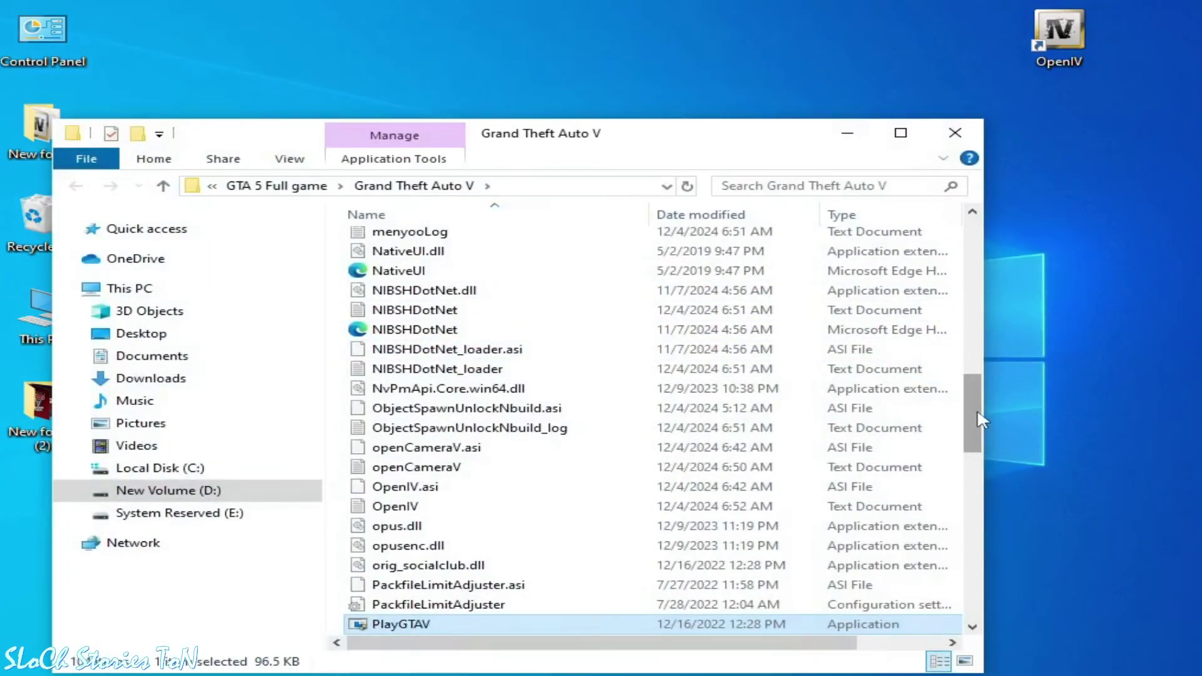
pyautogui.moveTo(977, 418); pyautogui.dragTo(977, 230)
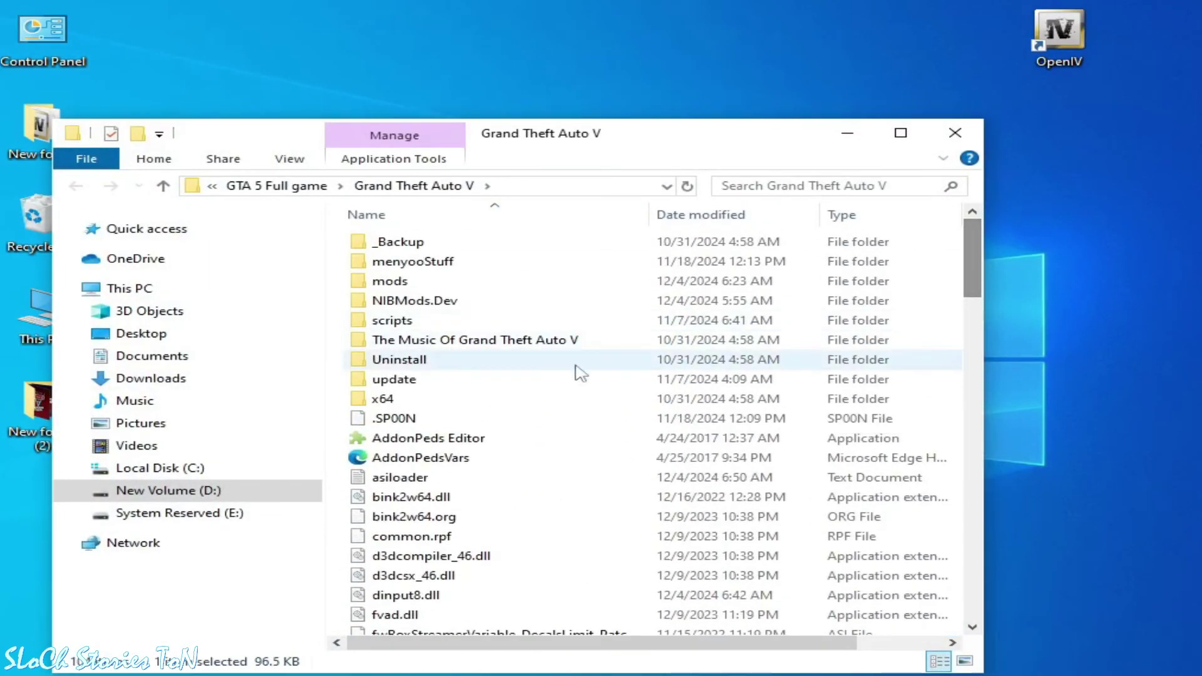
pyautogui.rightClick(402, 285)
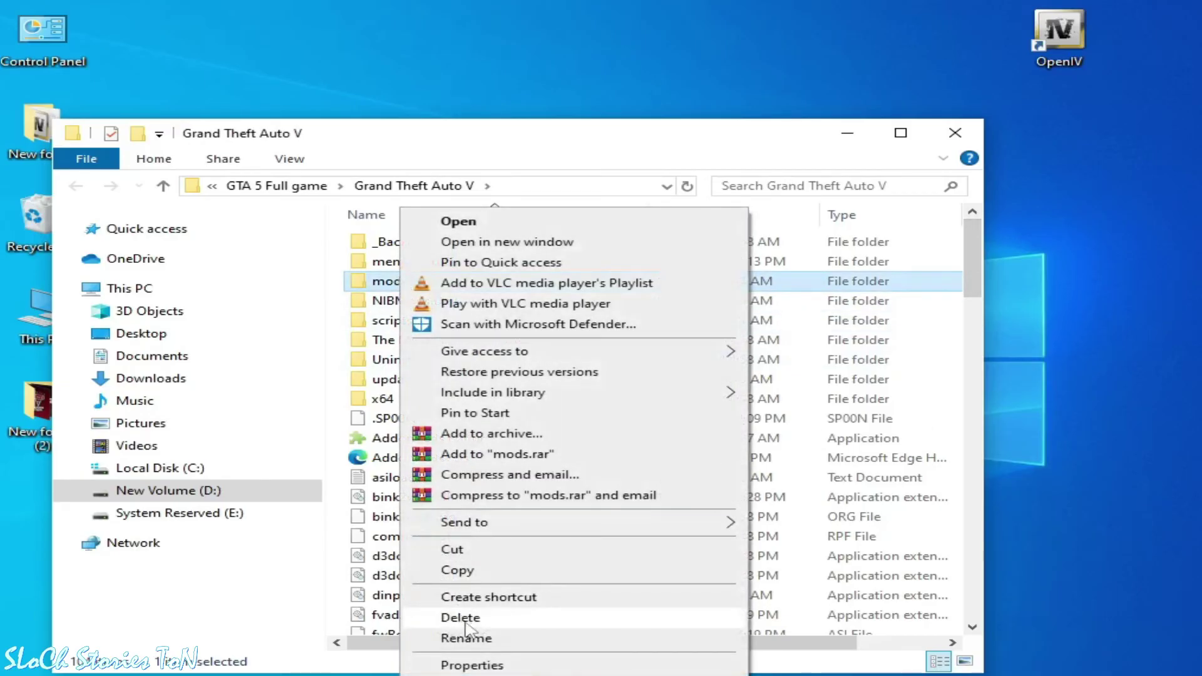
pyautogui.click(385, 438)
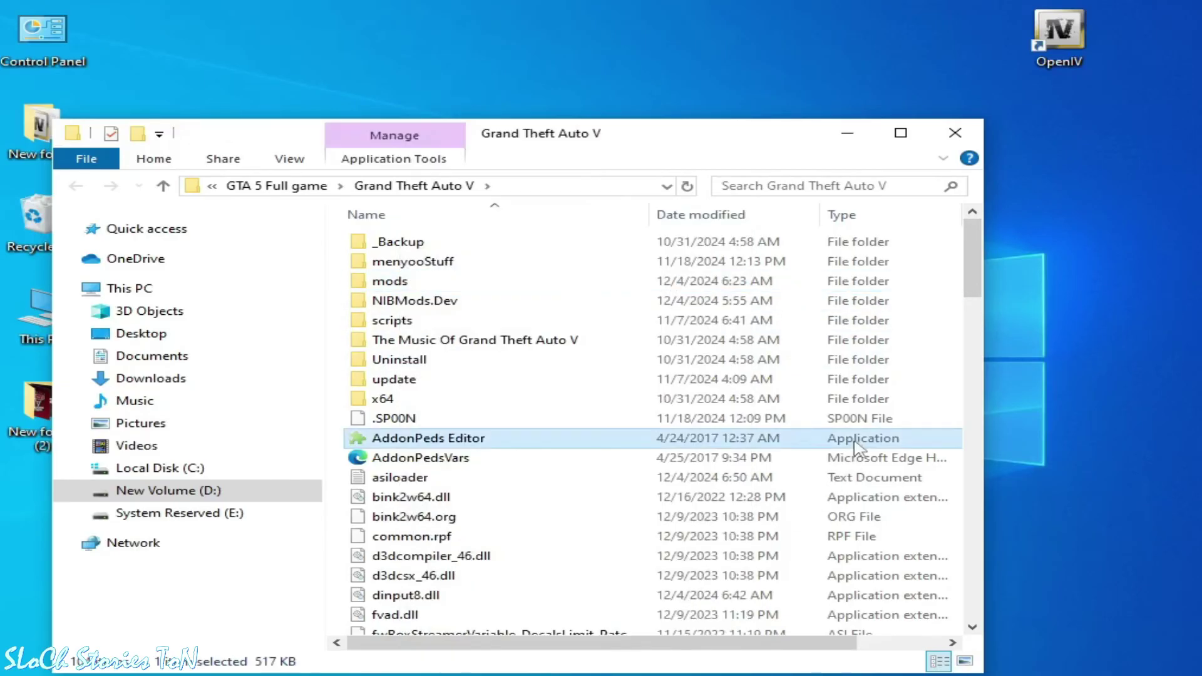
pyautogui.rightClick(402, 287)
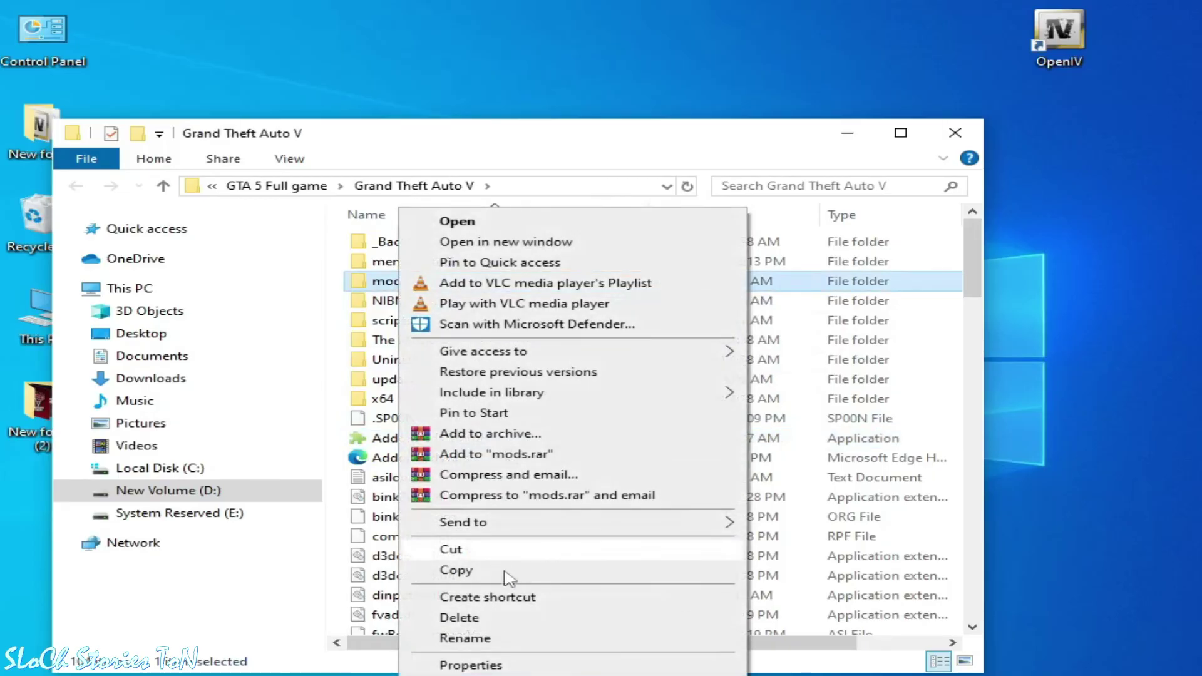
# Rename the mods folder to modsdisable, then bring up the game shortcut's launch options.
pyautogui.click(481, 641)
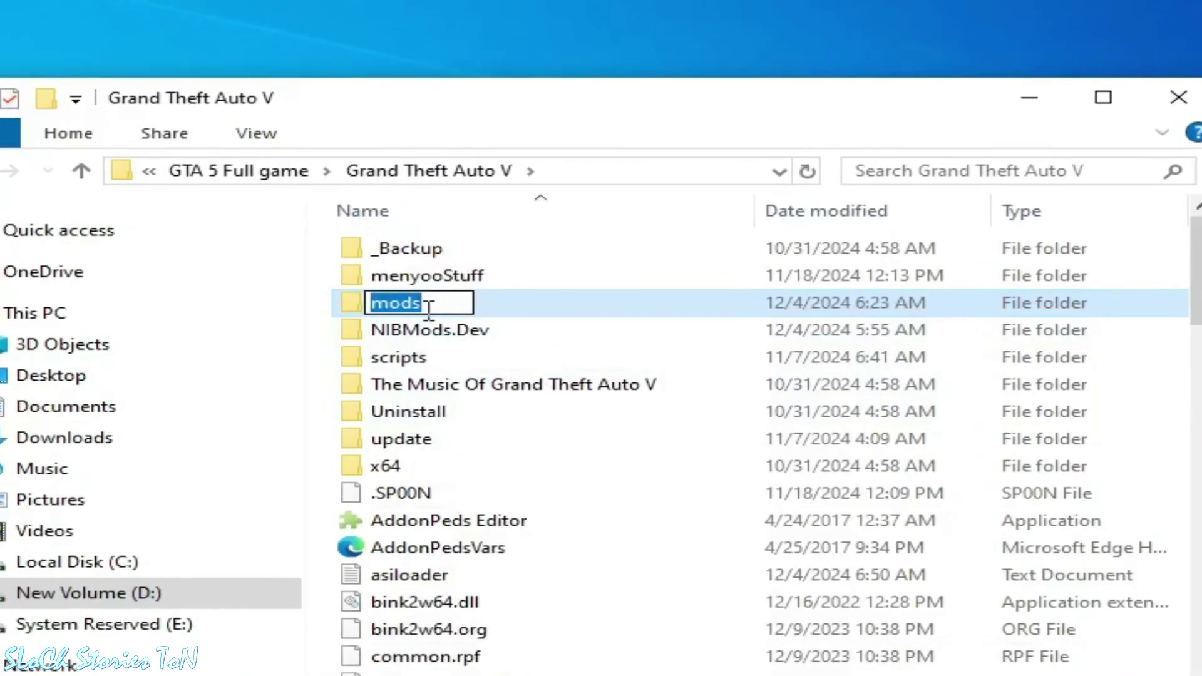
pyautogui.click(417, 282)
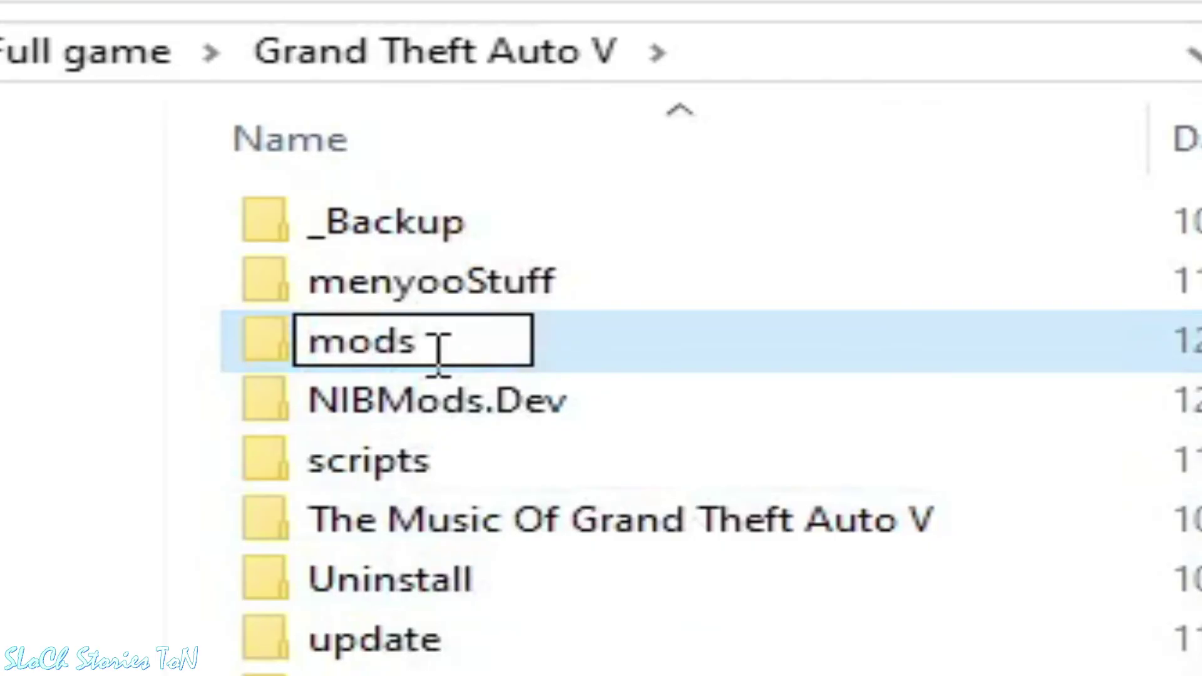
pyautogui.write('disa')
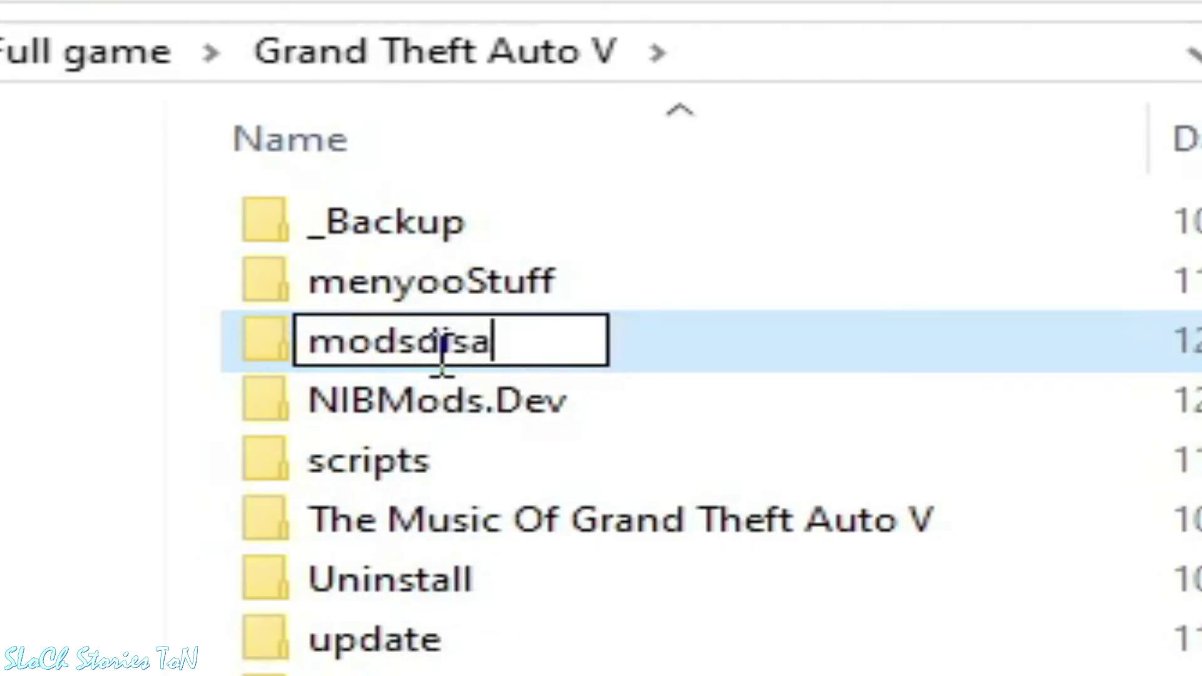
pyautogui.write('ble')
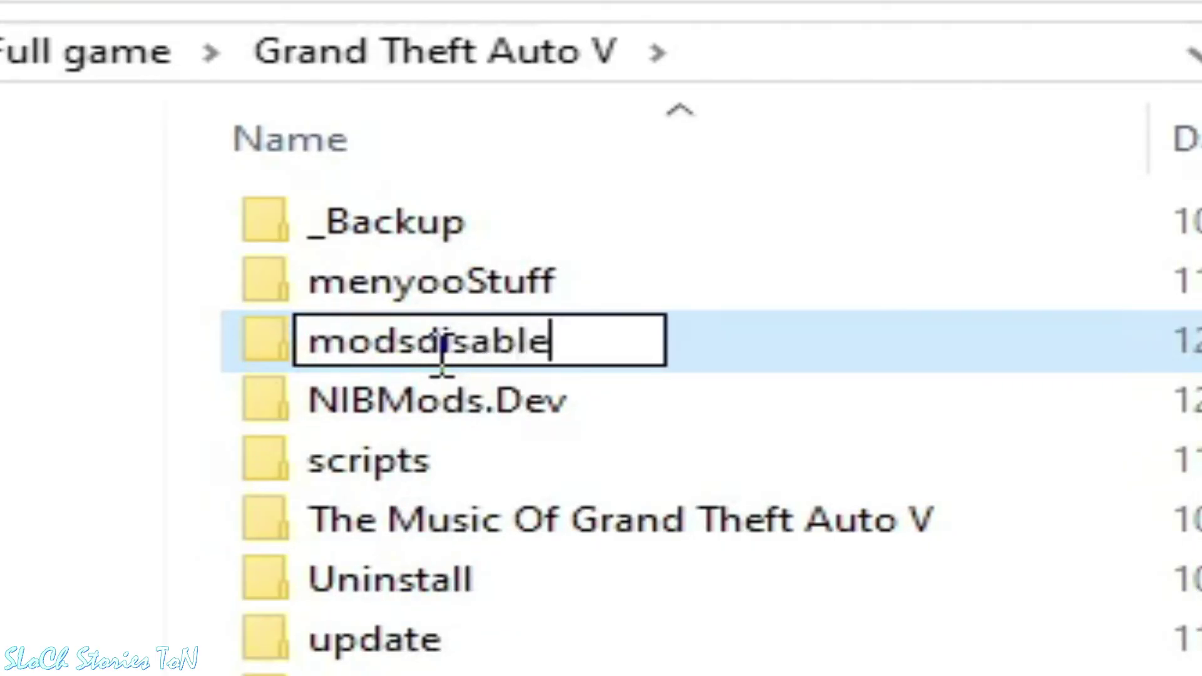
pyautogui.press('Return')
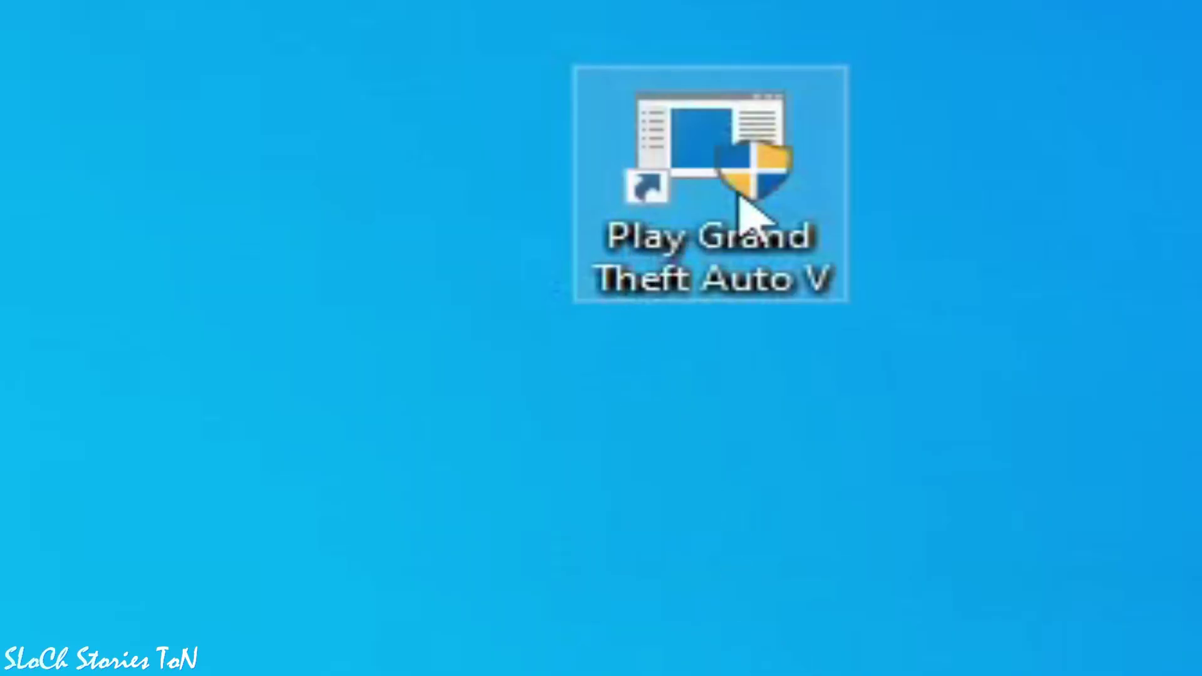
pyautogui.rightClick(740, 186)
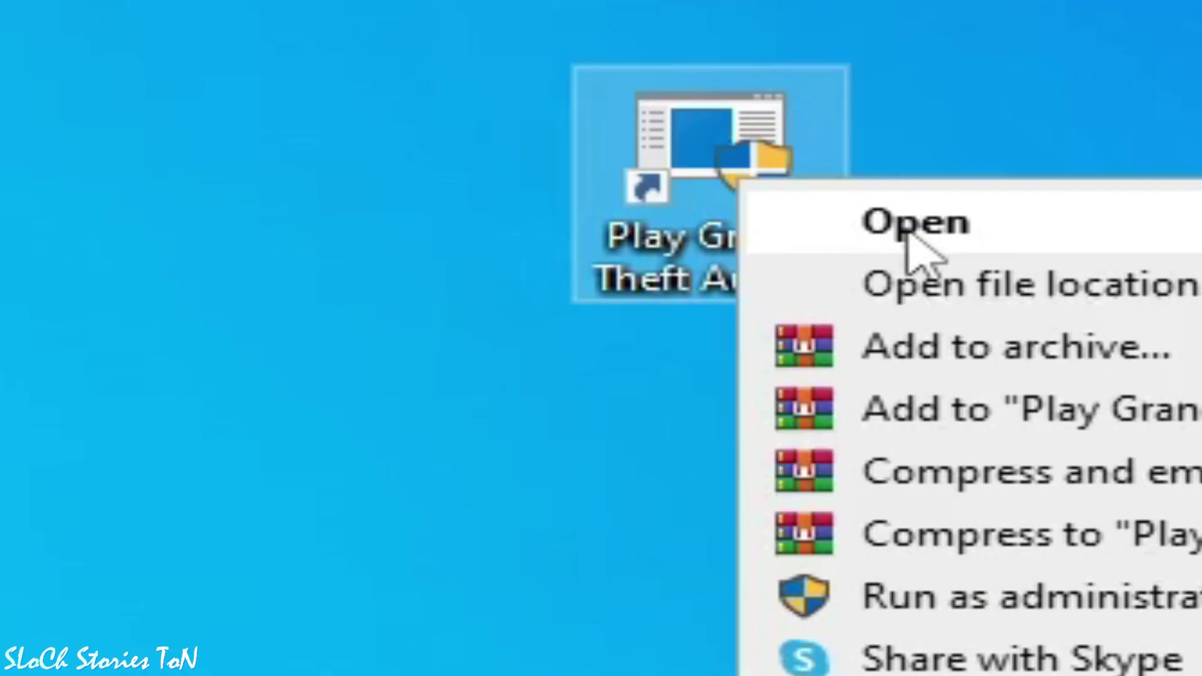